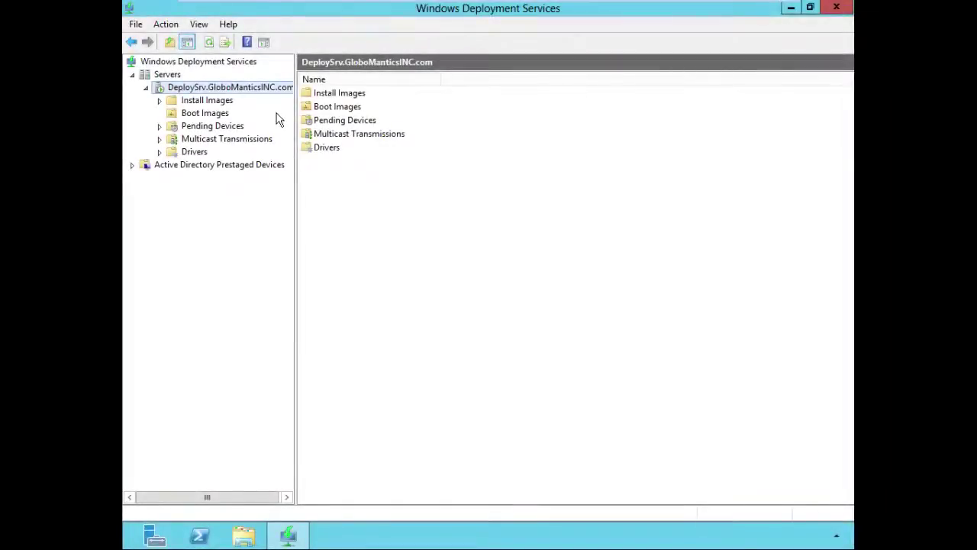
# Set DEPLOYSRV's PXE Response policy to 'Respond to all client computers' and save it.
pyautogui.rightClick(244, 93)
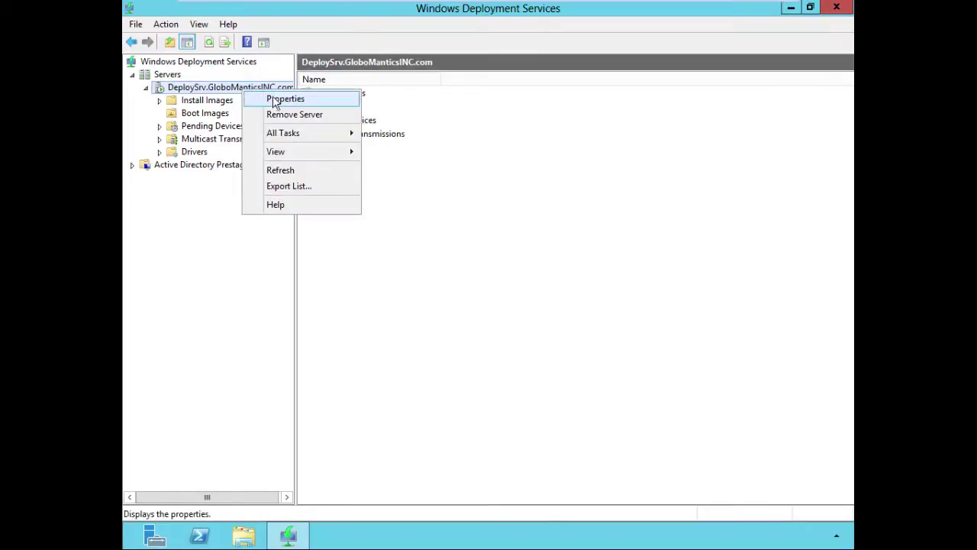
pyautogui.click(275, 100)
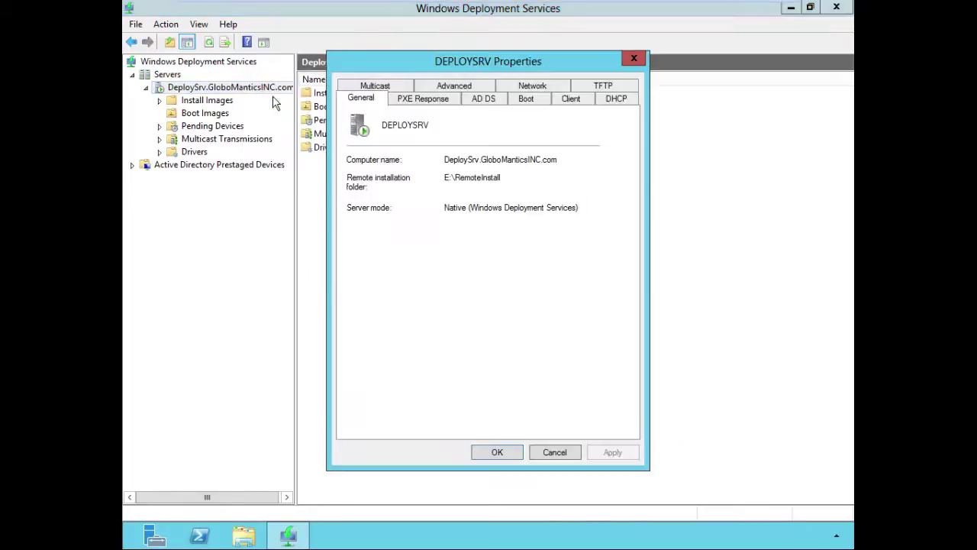
pyautogui.click(439, 102)
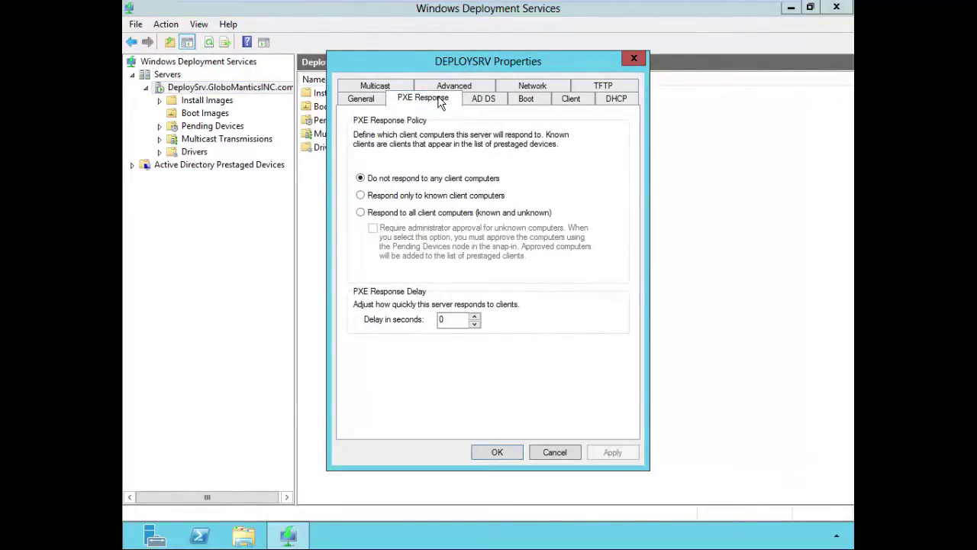
pyautogui.click(361, 213)
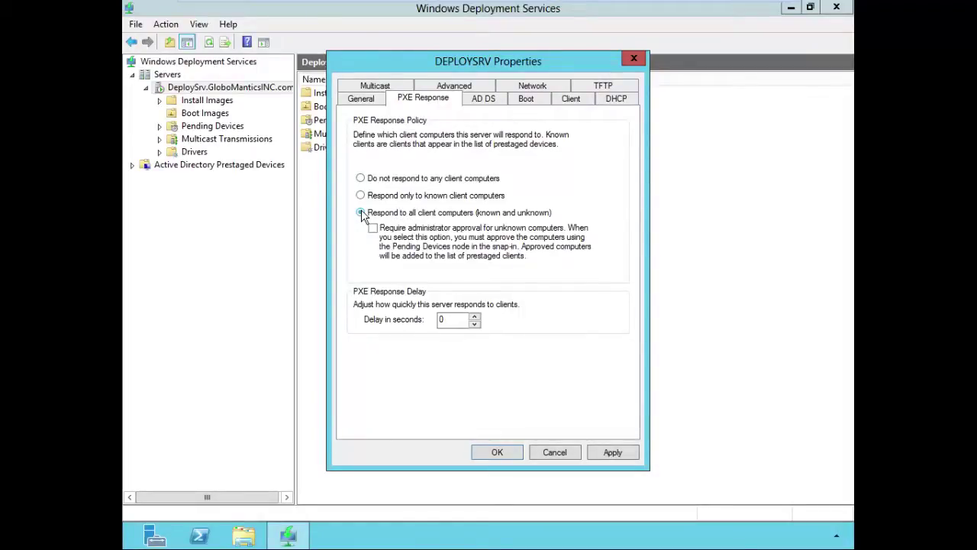
pyautogui.click(498, 453)
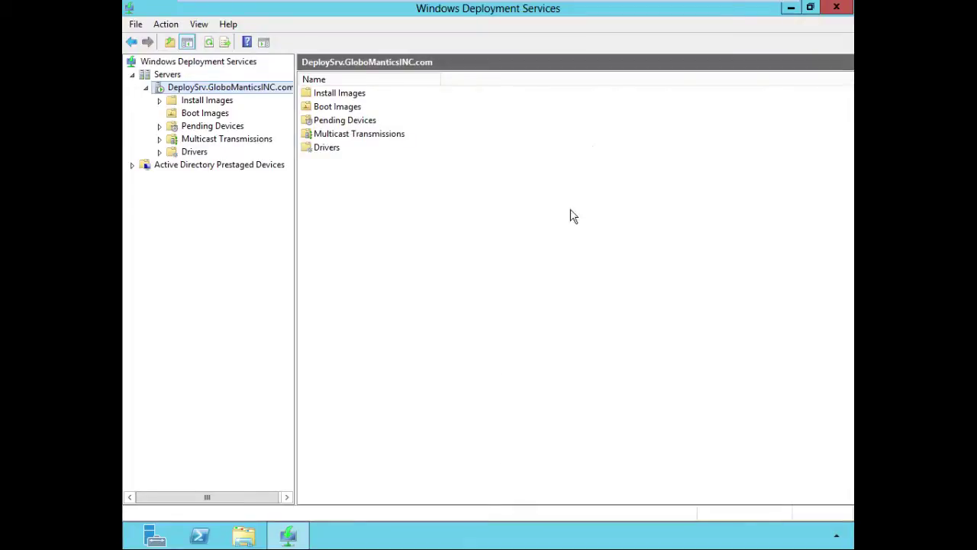
# Switch to the WDSClient virtual machine tab to show its summary page.
pyautogui.moveTo(647, 5)
pyautogui.click(394, 11)
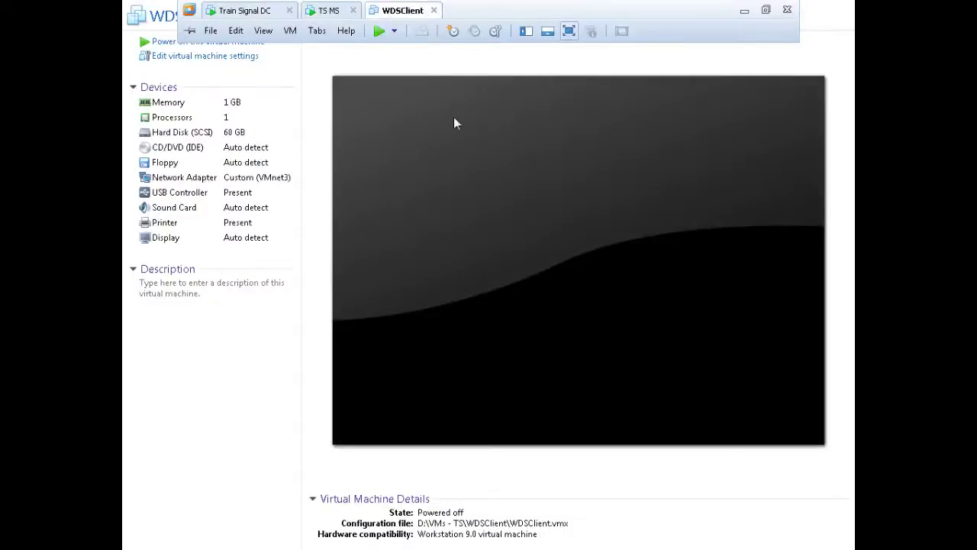
pyautogui.click(281, 304)
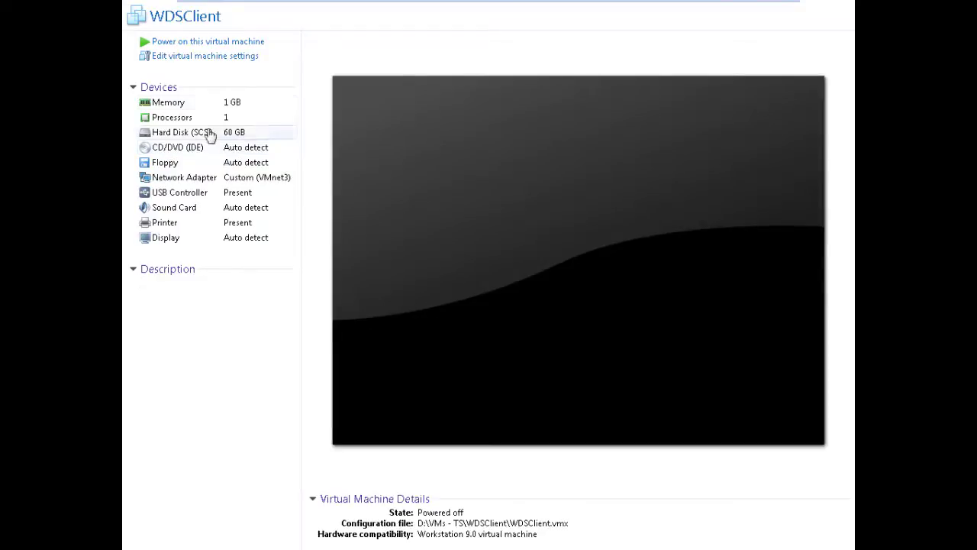
# Power on WDSClient and start a network boot with F12 from the deployment server.
pyautogui.click(219, 43)
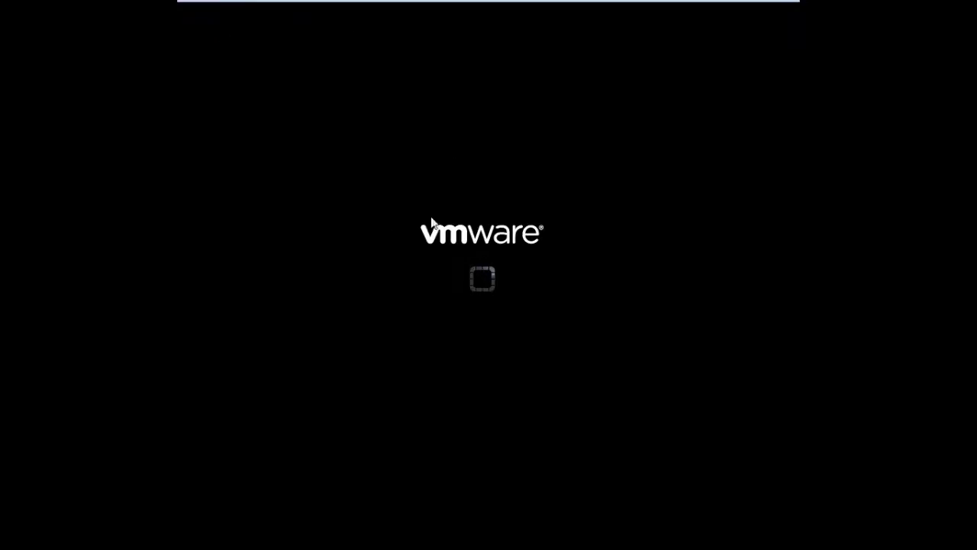
pyautogui.click(489, 7)
pyautogui.press('F12')
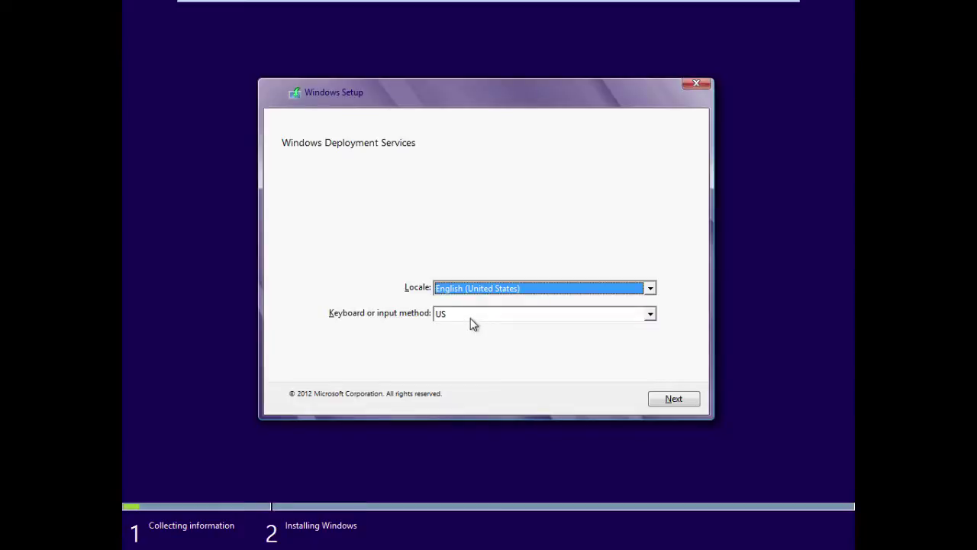
# Accept English (United States) locale, then sign in with the domain administrator's user name and password.
pyautogui.click(678, 401)
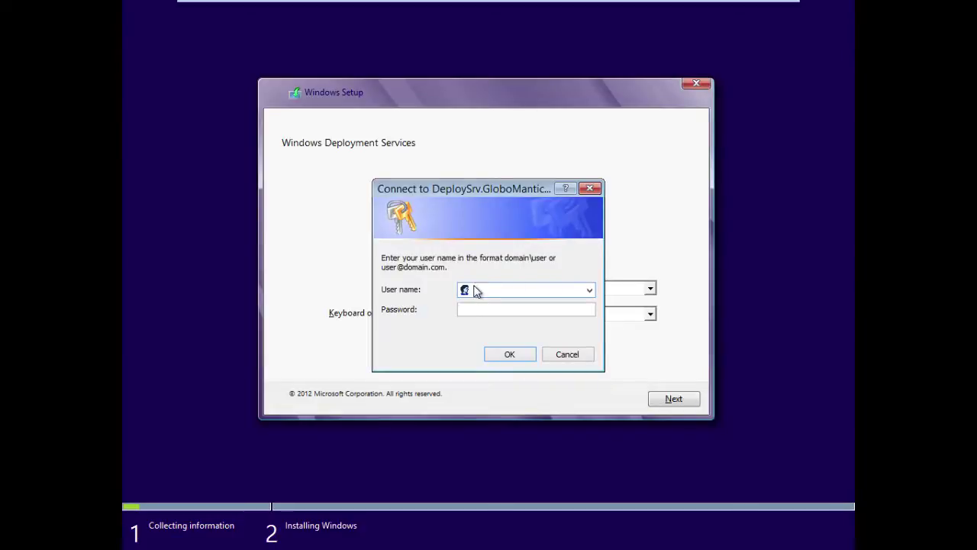
pyautogui.write('Globomant')
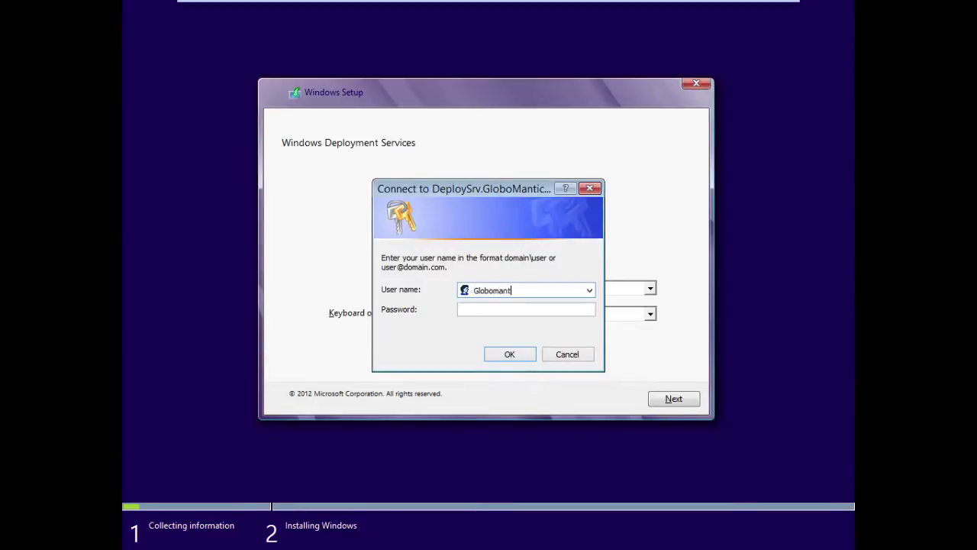
pyautogui.write('icsinc\\Administrator')
pyautogui.press('Tab')
pyautogui.write('pass')
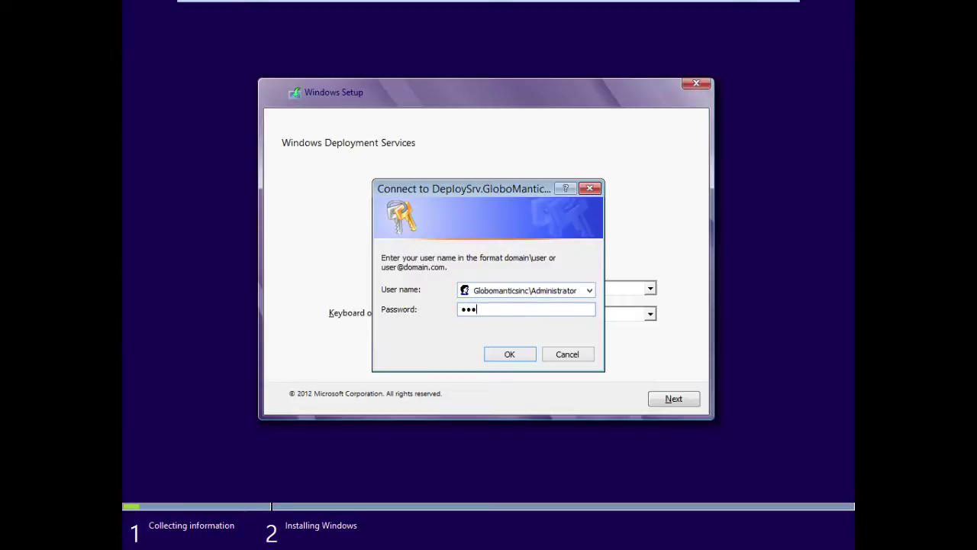
pyautogui.write('word')
pyautogui.click(508, 355)
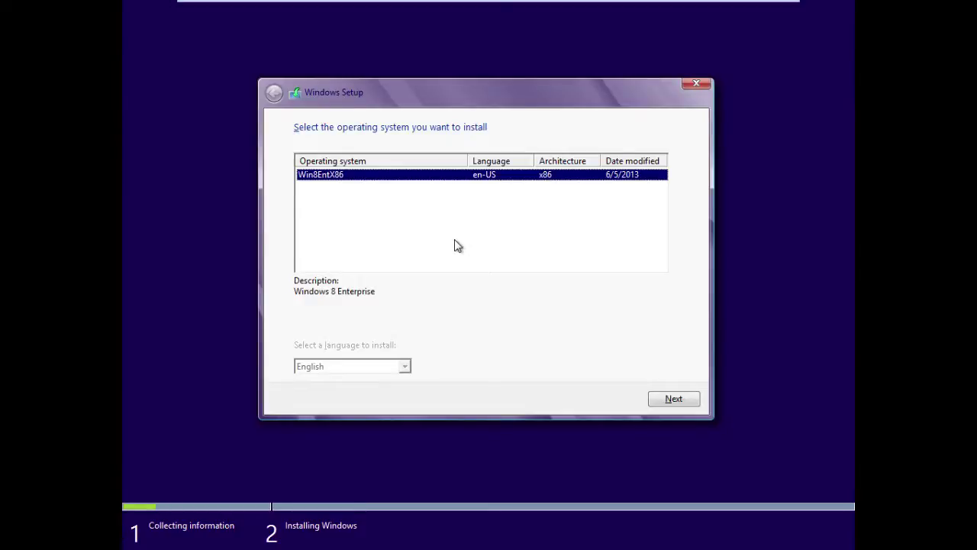
# Choose the Win8EntX86 image and show advanced drive options for Drive 0.
pyautogui.click(677, 399)
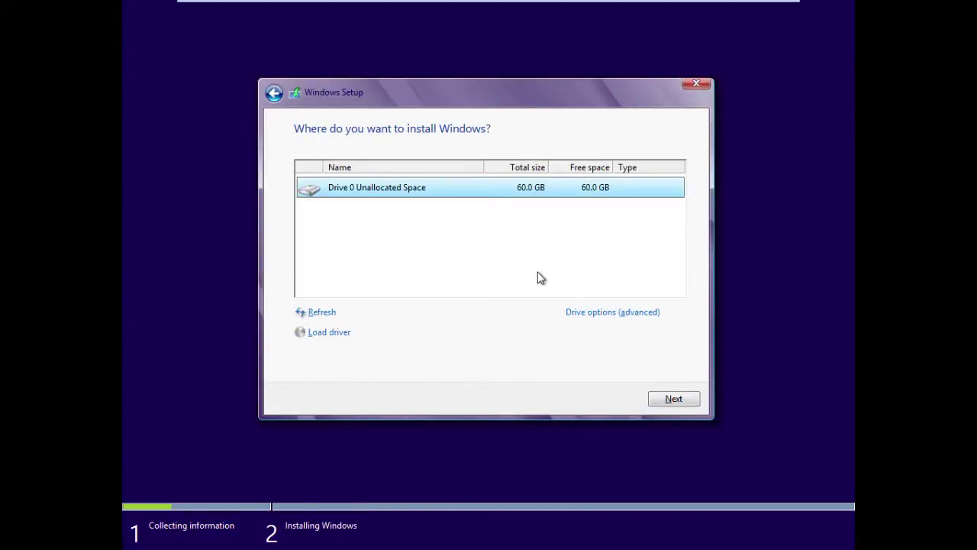
pyautogui.click(589, 313)
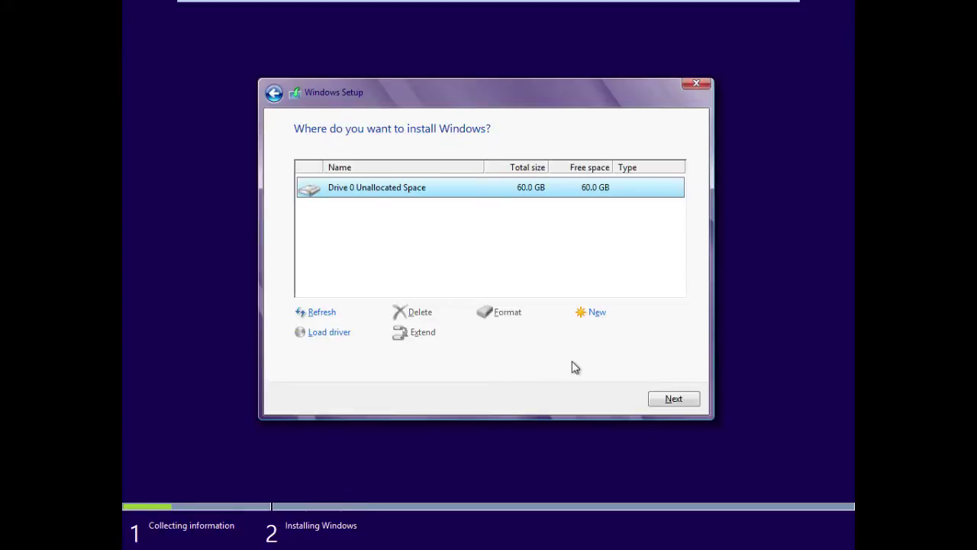
# Install Windows 8 onto Drive 0's 60 GB unallocated space.
pyautogui.click(684, 403)
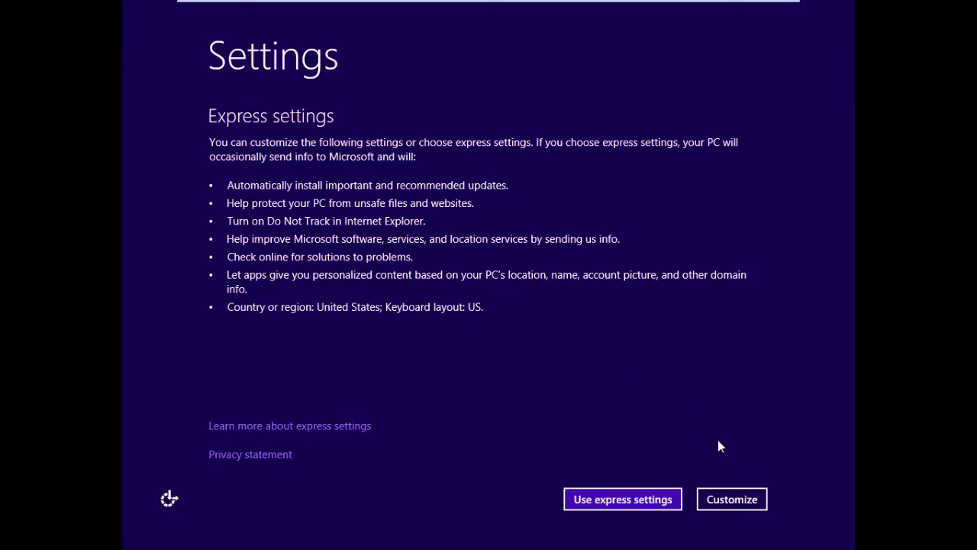
# Customise settings with Windows Update set to 'Don't set up Windows Update (not recommended)'.
pyautogui.click(731, 499)
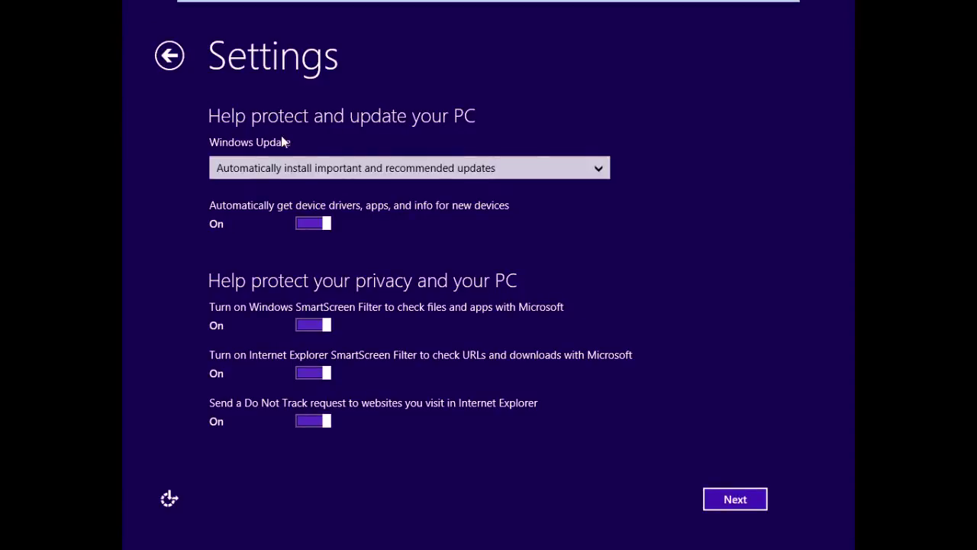
pyautogui.click(598, 171)
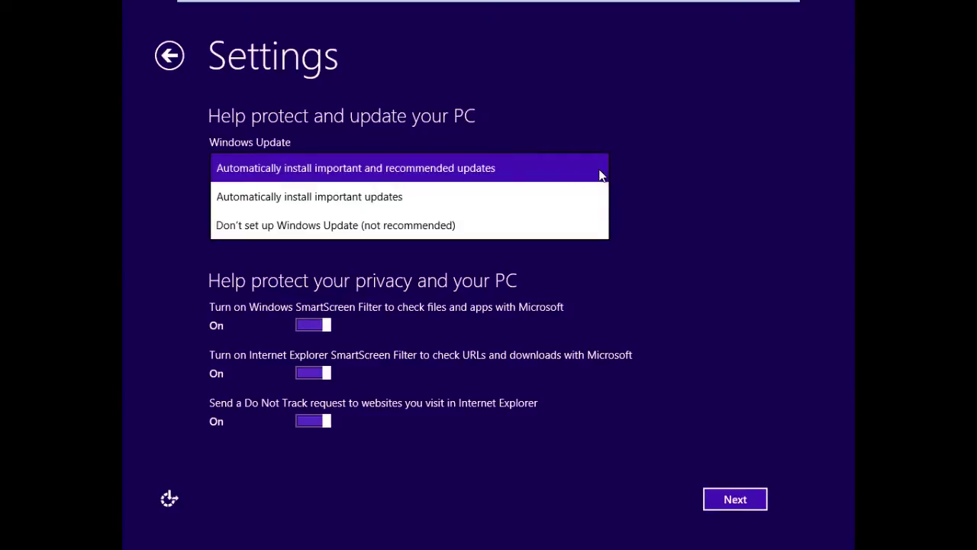
pyautogui.click(444, 225)
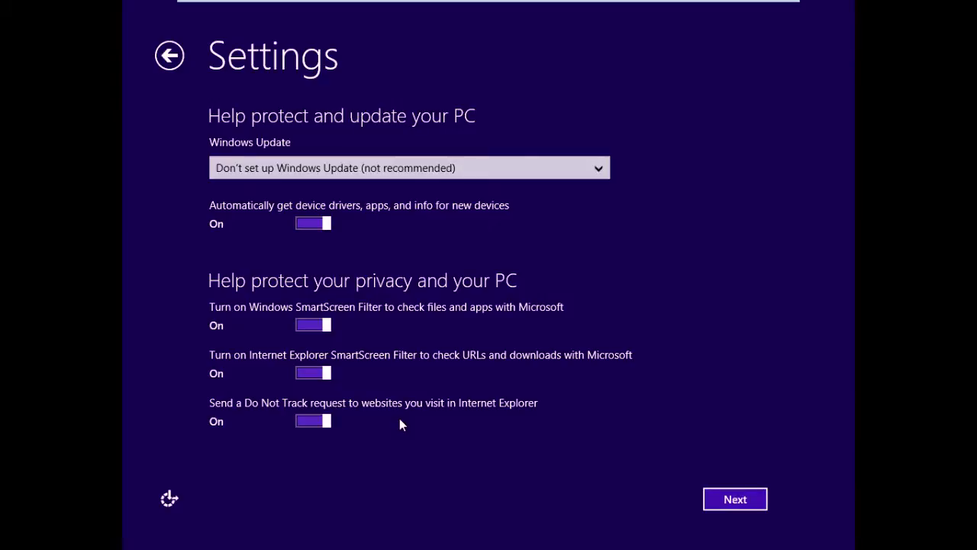
pyautogui.click(725, 504)
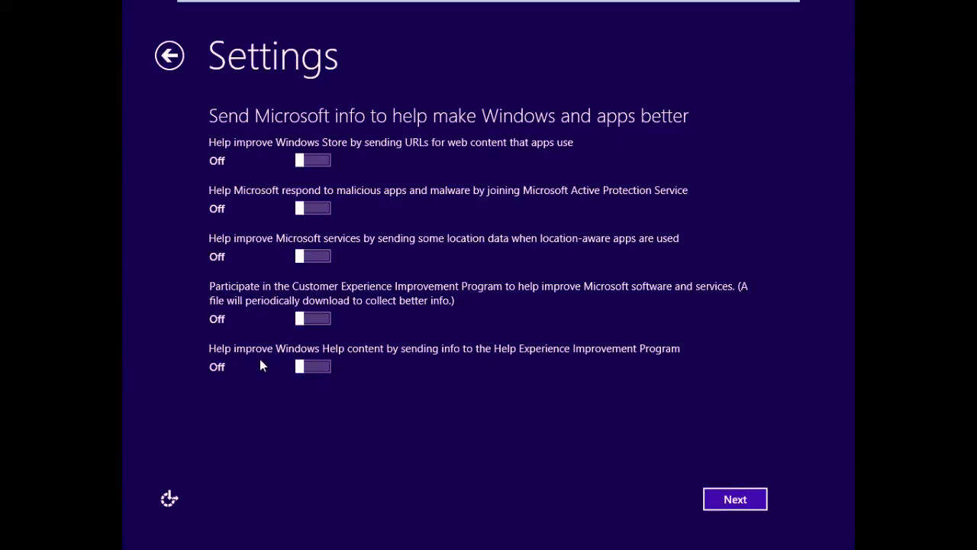
# Keep all five Send Microsoft info options Off and continue.
pyautogui.click(735, 502)
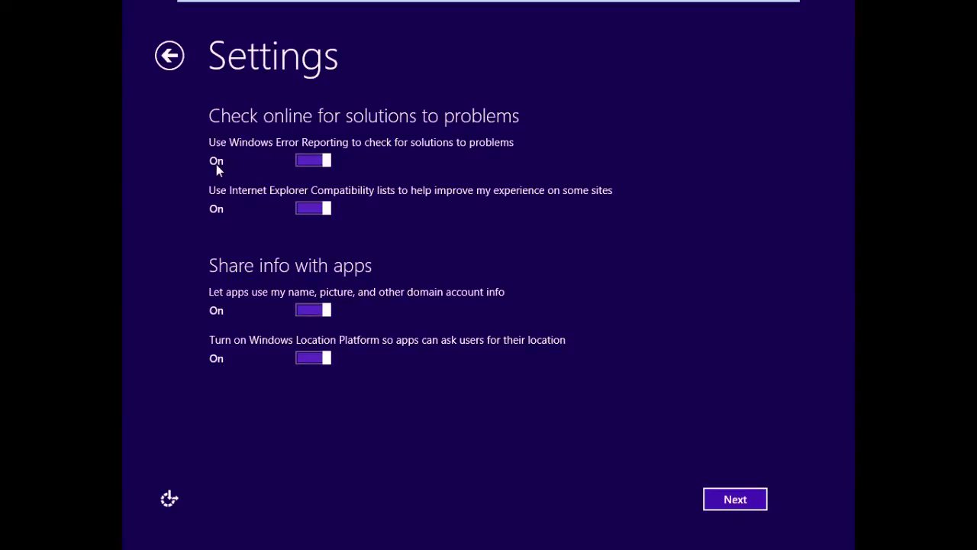
# Switch Error Reporting, IE Compatibility lists, app name/picture sharing and Location Platform to Off.
pyautogui.click(311, 162)
pyautogui.click(309, 207)
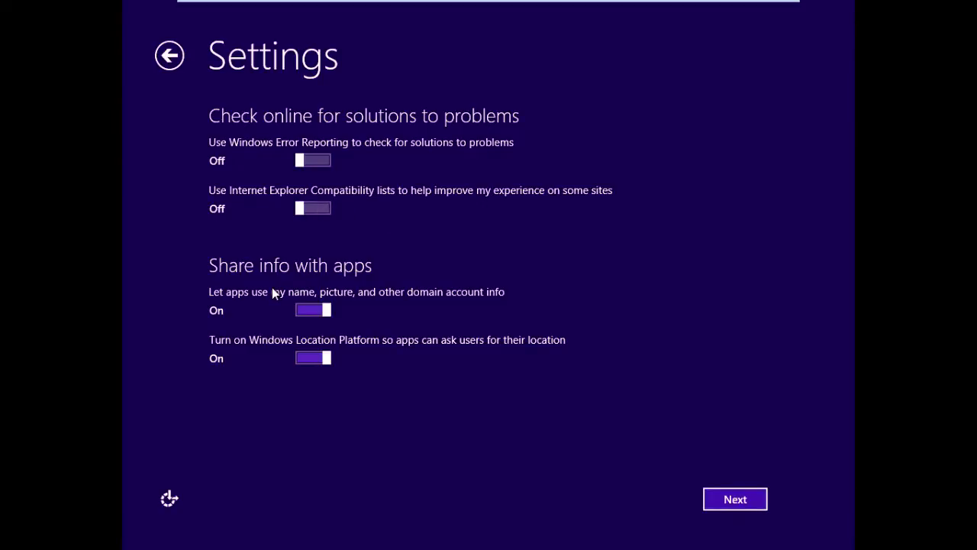
pyautogui.click(312, 313)
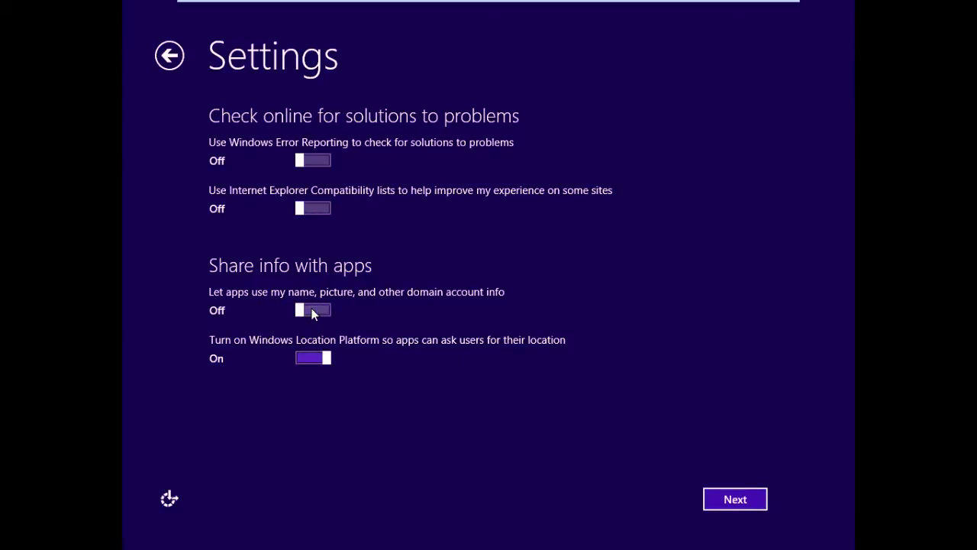
pyautogui.click(305, 359)
# Continue past the settings pages, keeping United States region, English and US keyboard.
pyautogui.click(727, 501)
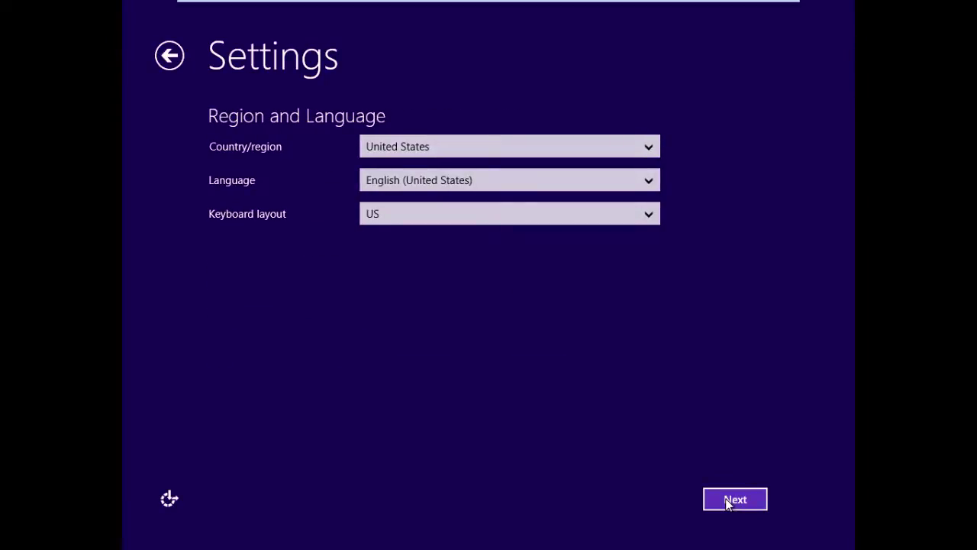
pyautogui.click(728, 501)
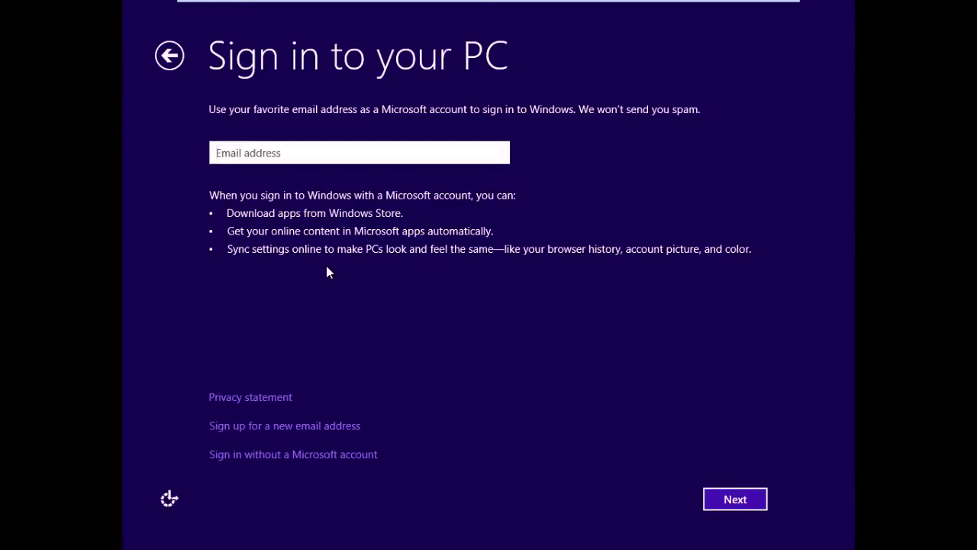
# Skip the Microsoft account and create a local account with user name, password twice, and hint 'Fruit'.
pyautogui.click(290, 455)
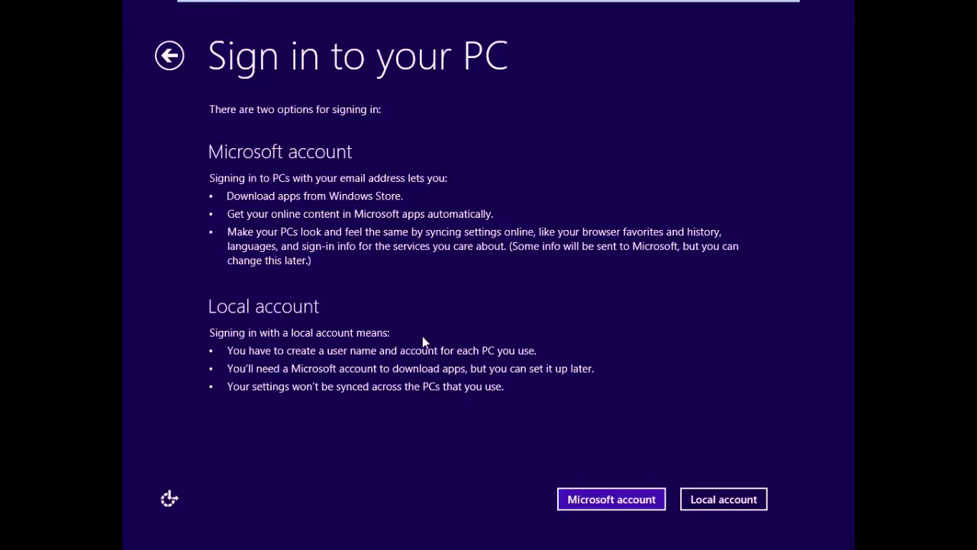
pyautogui.click(705, 500)
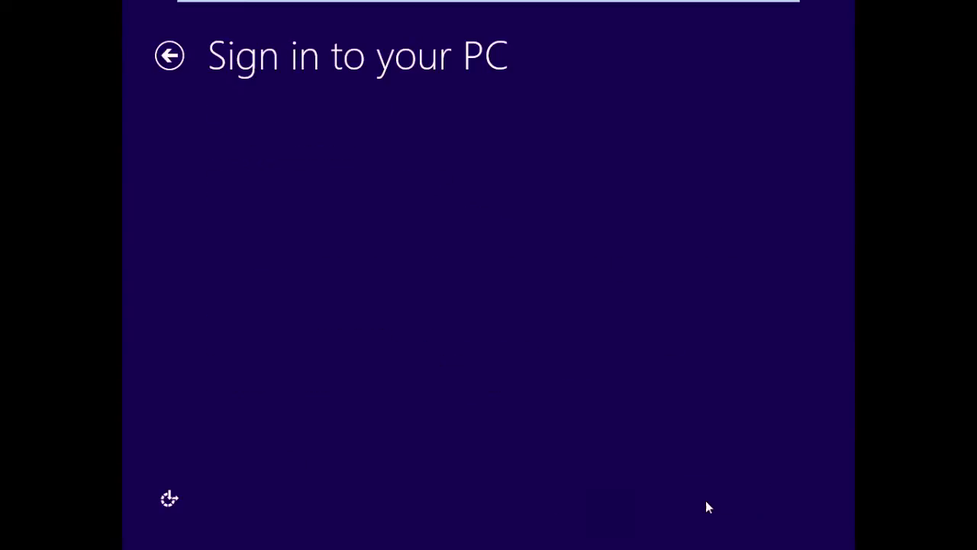
pyautogui.write('Rhonda')
pyautogui.click(342, 174)
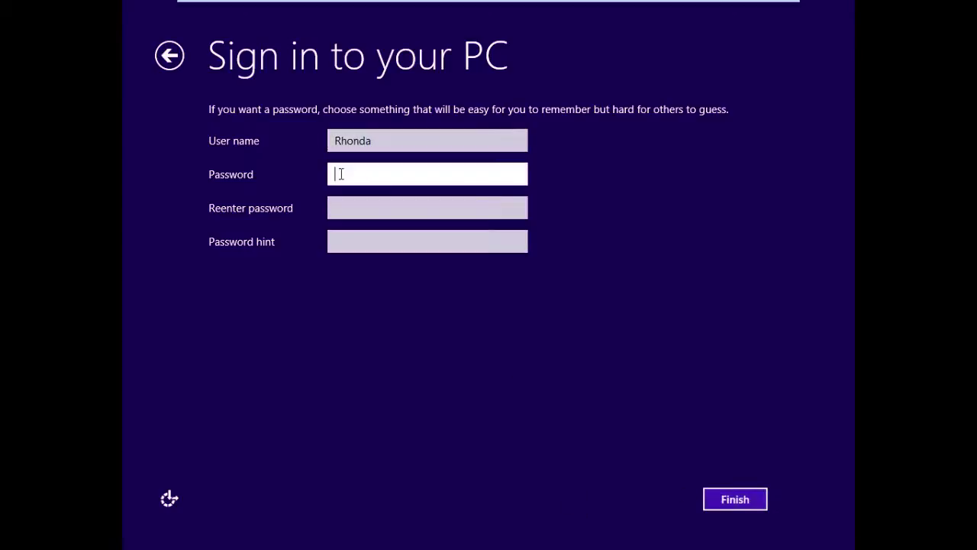
pyautogui.write('***********')
pyautogui.press('Tab')
pyautogui.write('***********')
pyautogui.press('Tab')
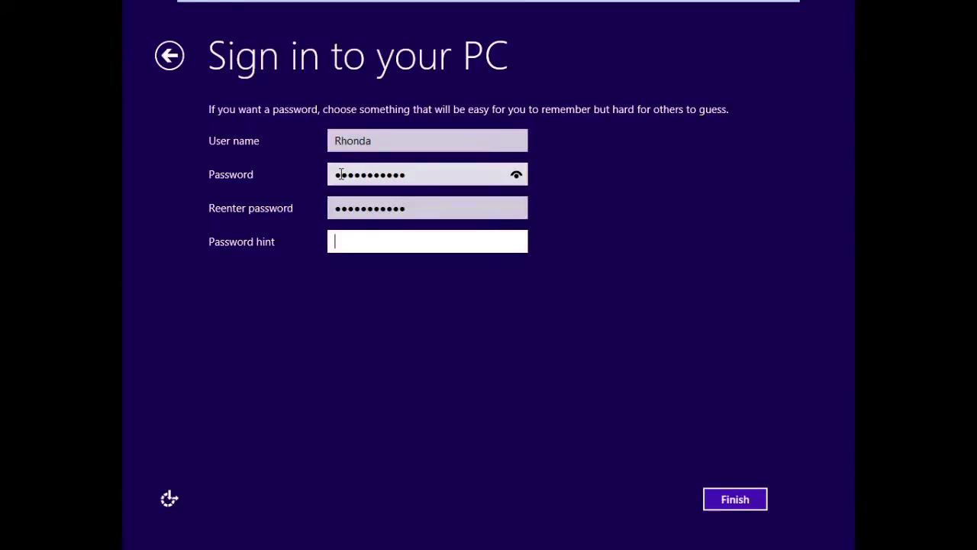
pyautogui.write('Fruit')
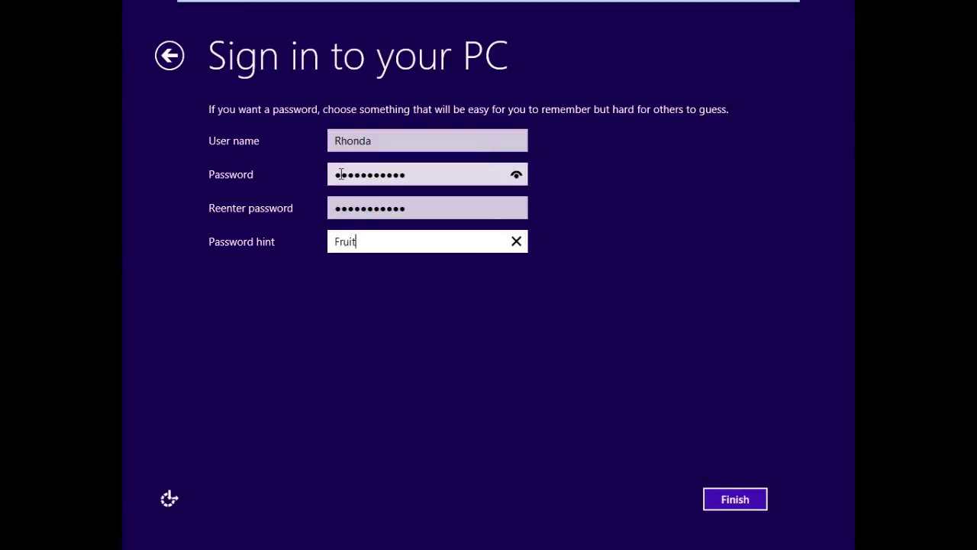
# Finish setup with the new local account so Windows begins finalizing its settings.
pyautogui.click(725, 499)
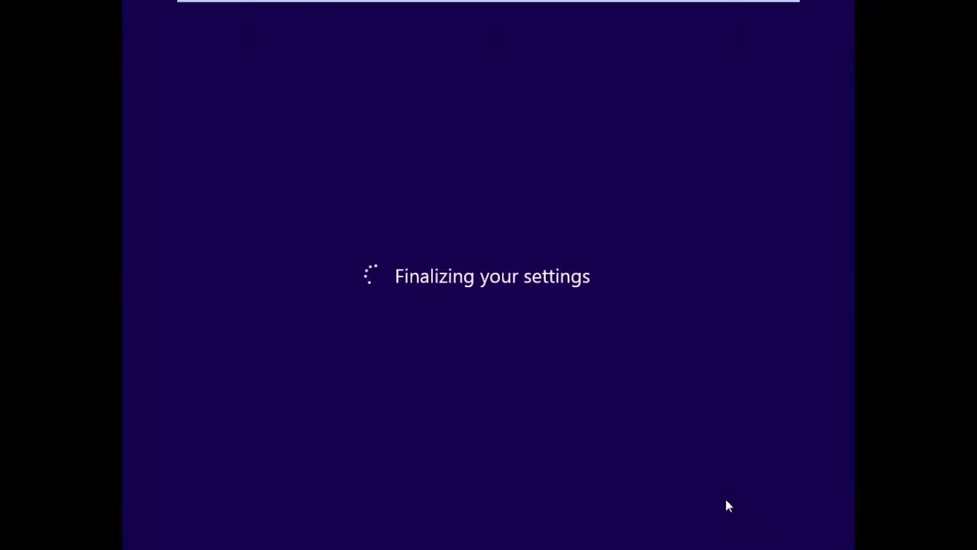